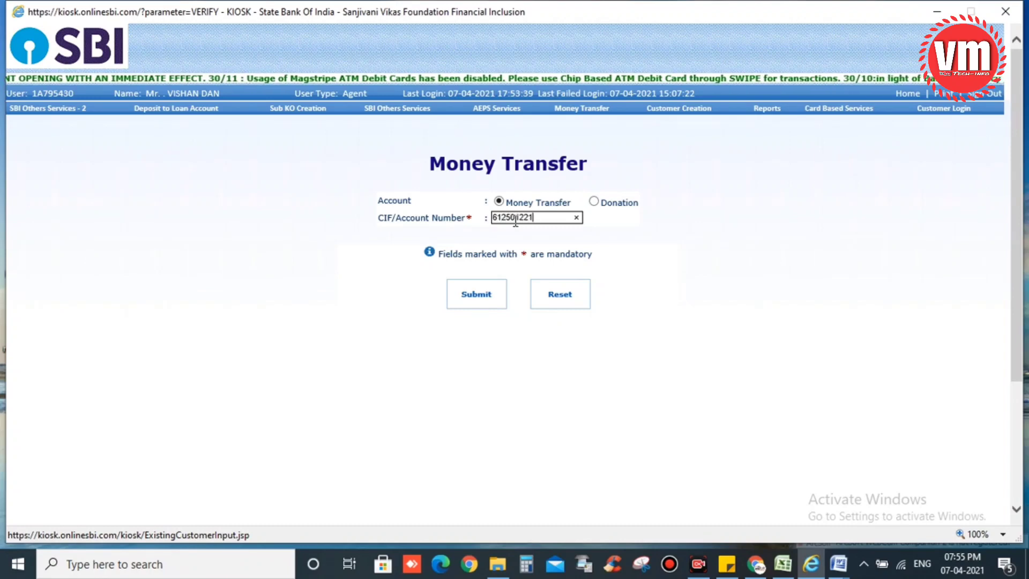
Load the depositor form and select the customer's savings account from the Account Number list
click(469, 297)
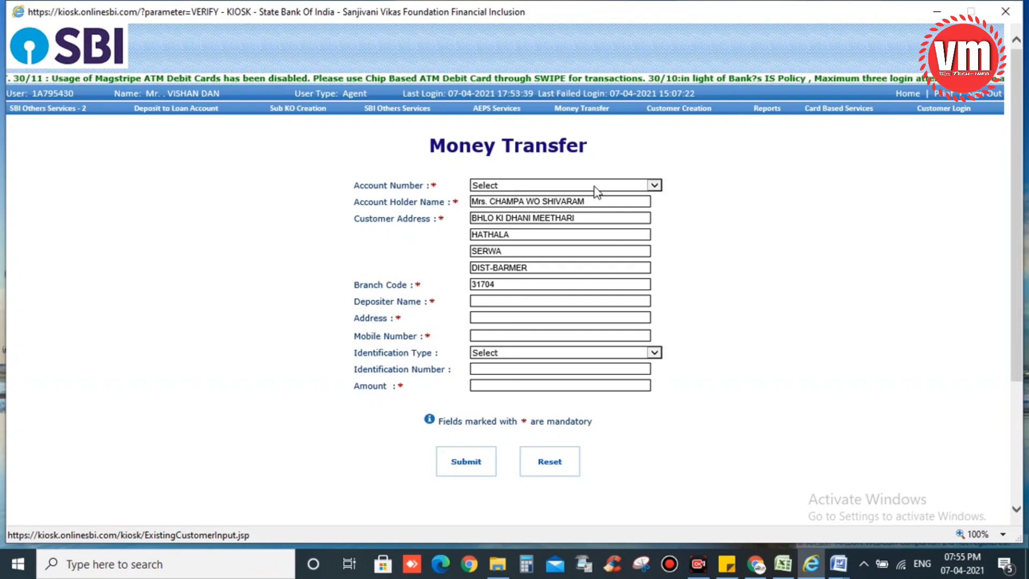
click(587, 186)
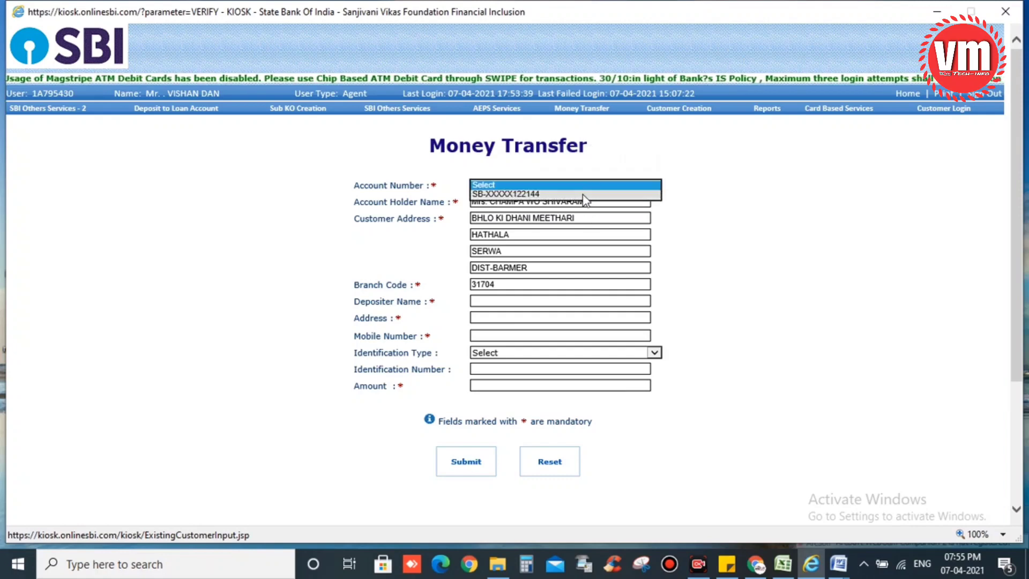
click(583, 196)
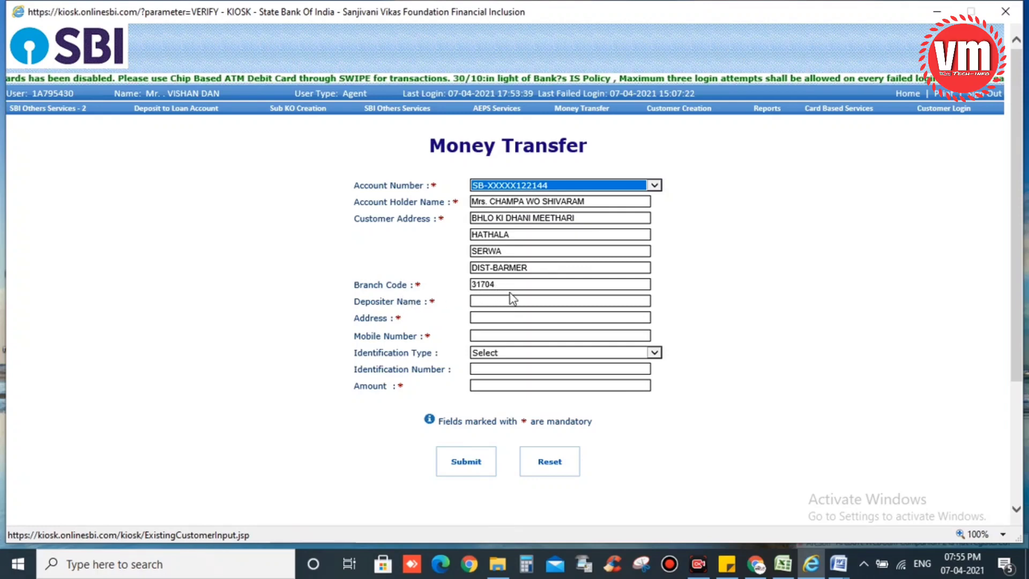
Fill in the depositor's name, address and mobile number, and enter an amount of 100
click(485, 301)
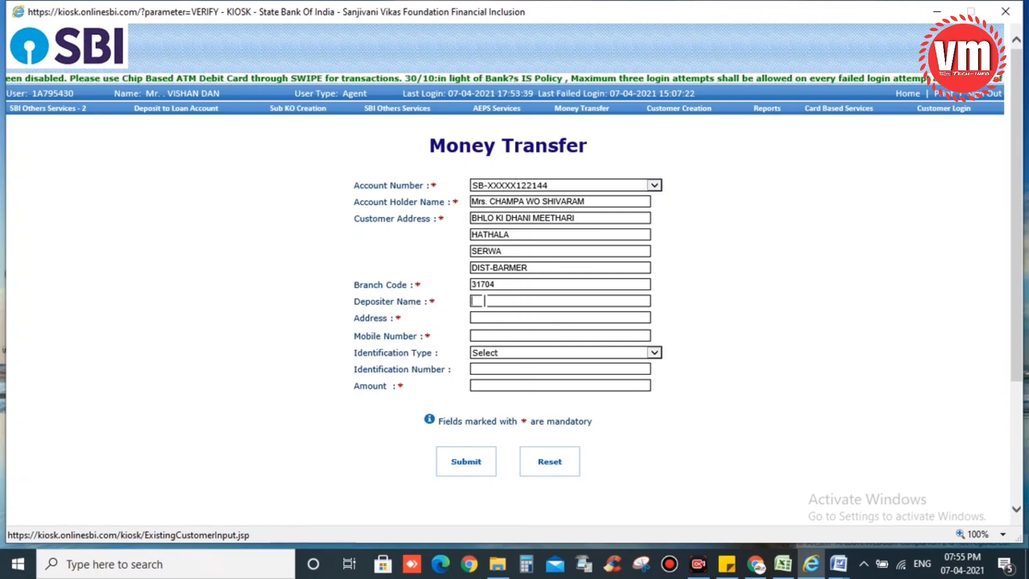
text(sas)
click(483, 318)
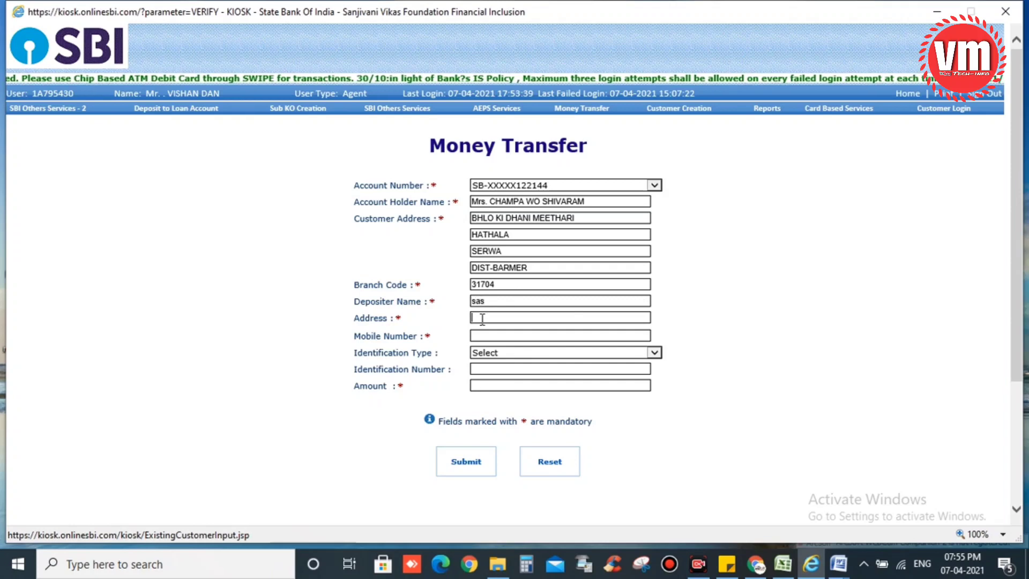
text(asas)
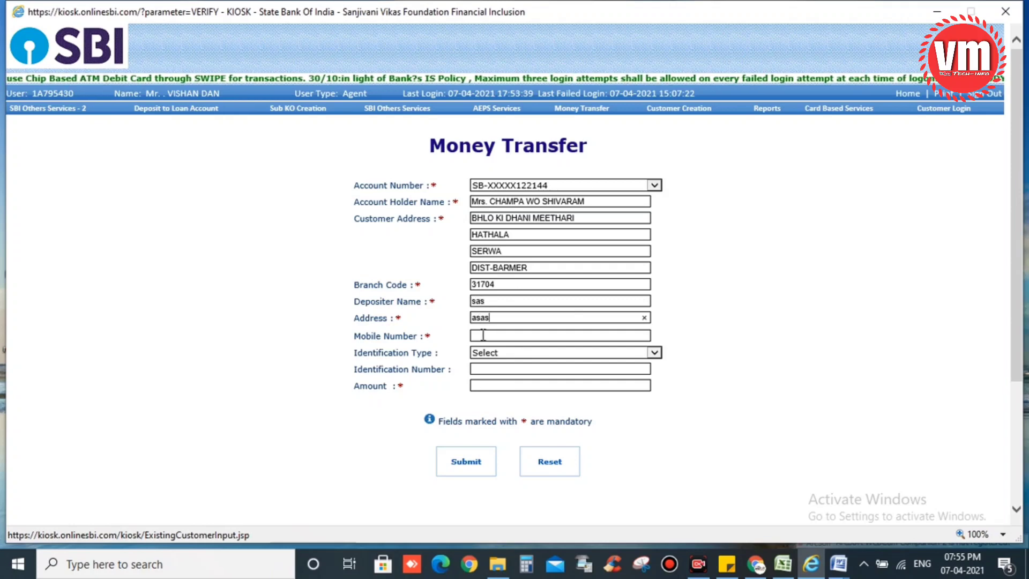
click(483, 335)
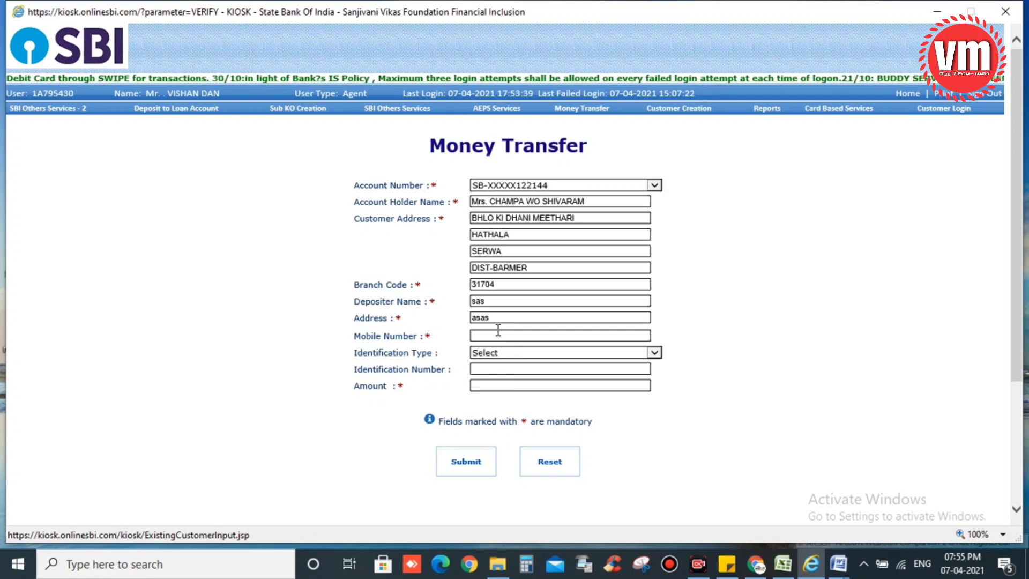
text(99)
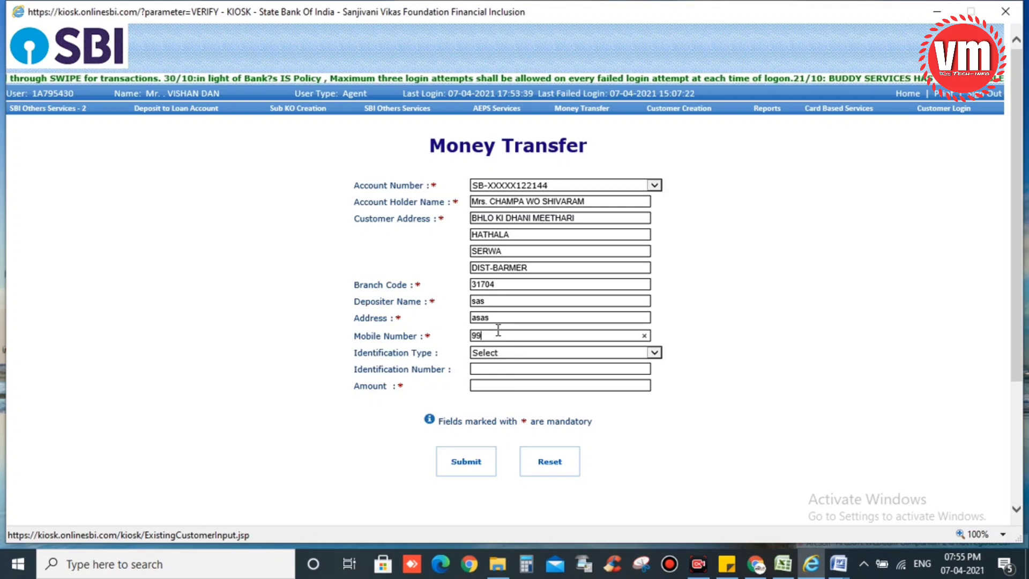
text(87654)
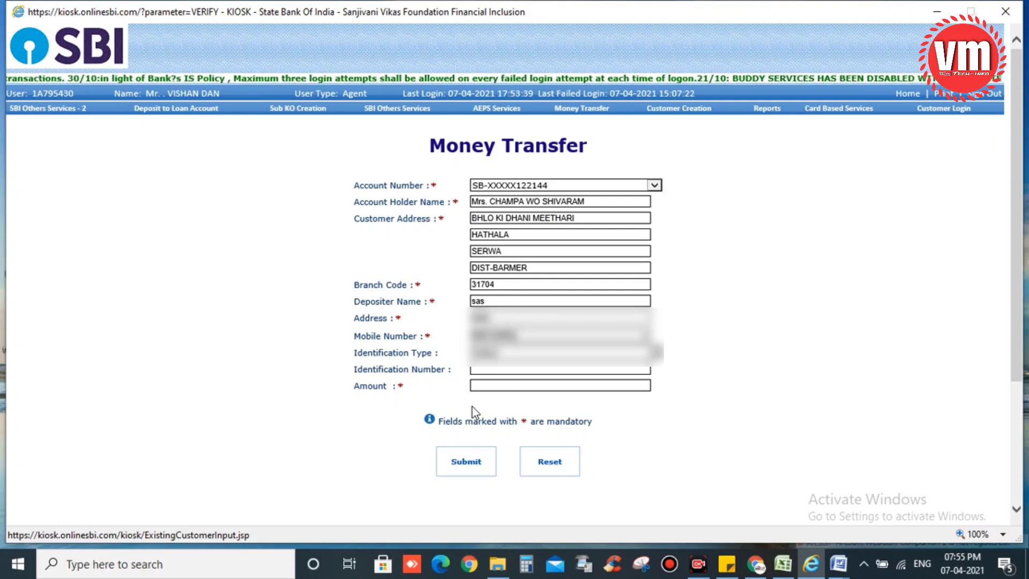
click(482, 385)
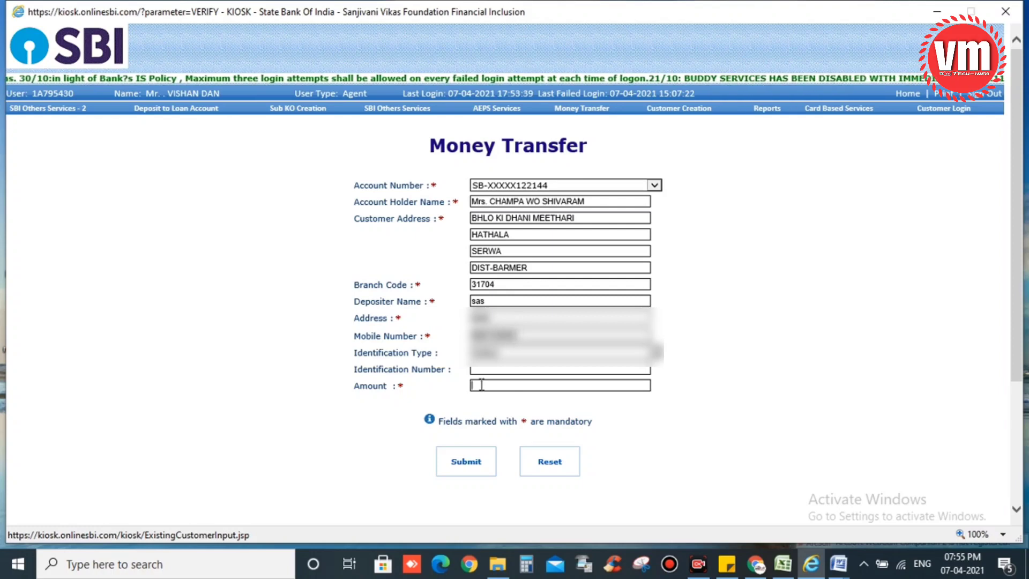
text(10)
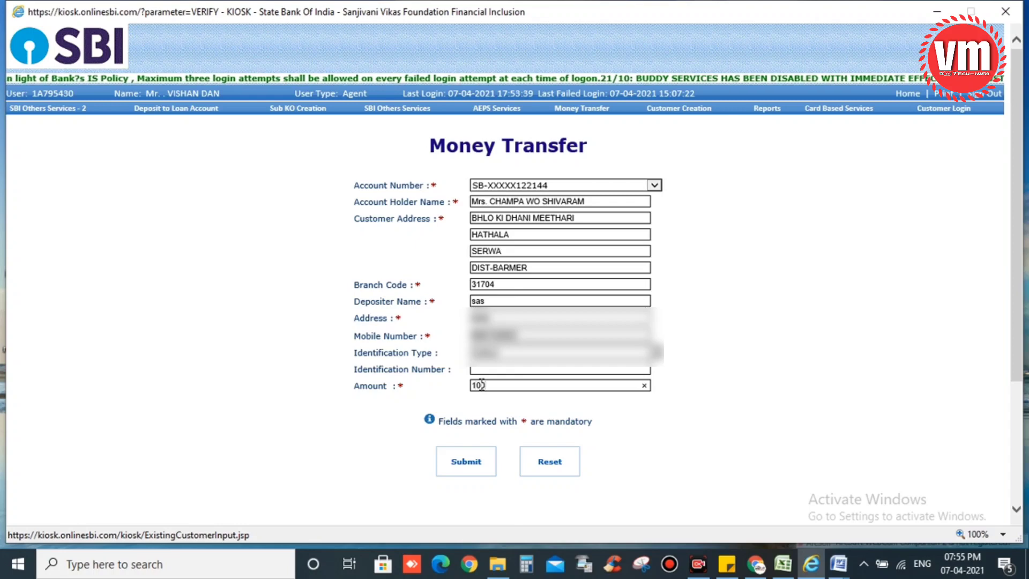
text(0)
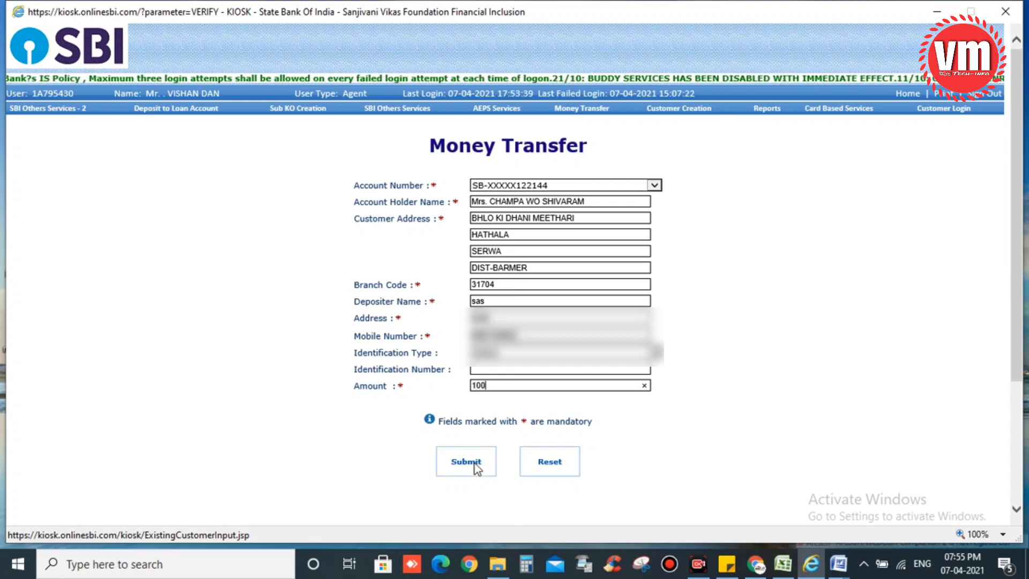
Submit the deposit, verify it with the OTP, and reach Deposit by Cash showing 90.0 credited, 10.0 commission
click(475, 462)
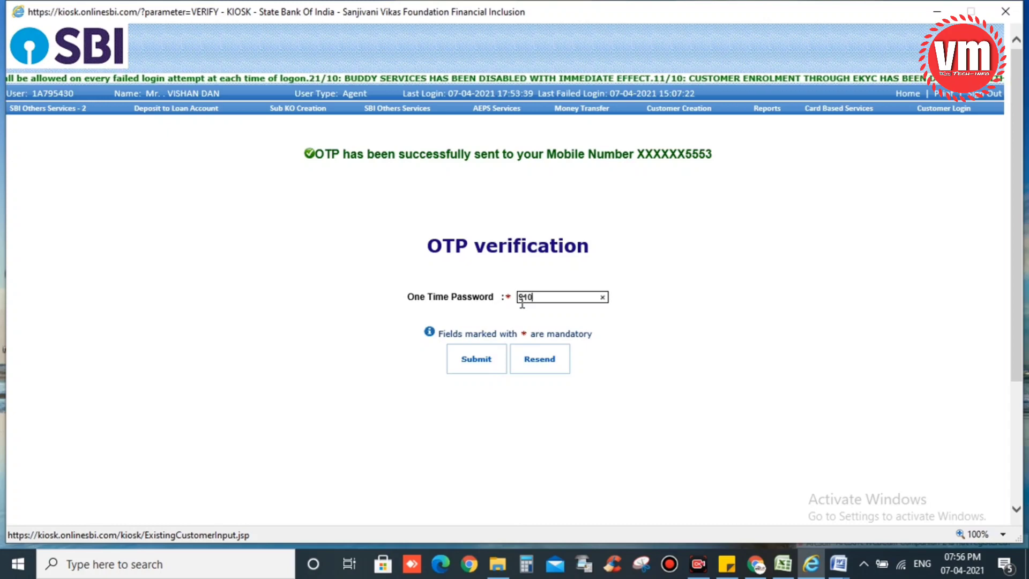
click(469, 361)
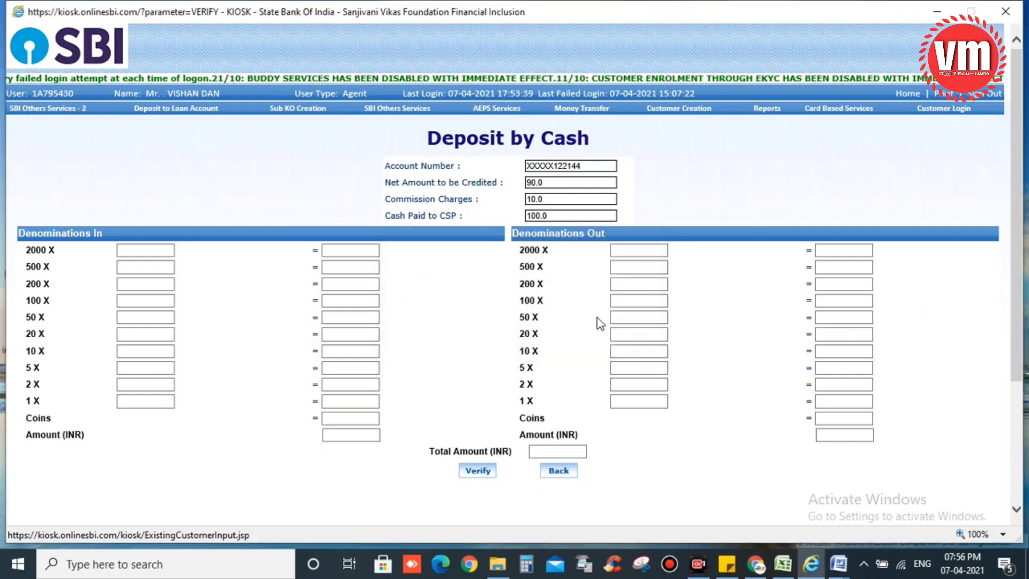
click(625, 343)
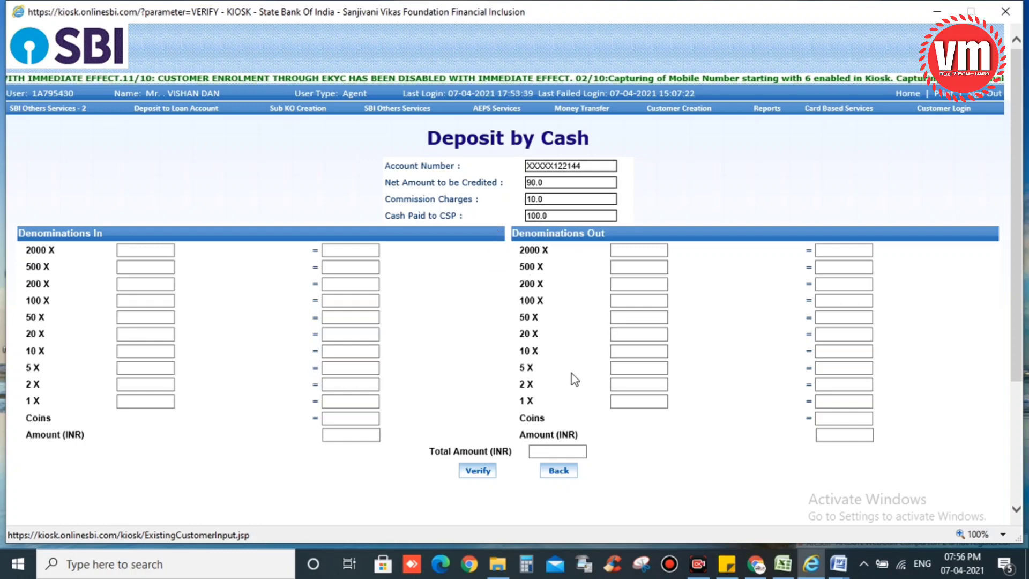
Return to the Transactions home page and look up the customer by their CIF number
click(561, 474)
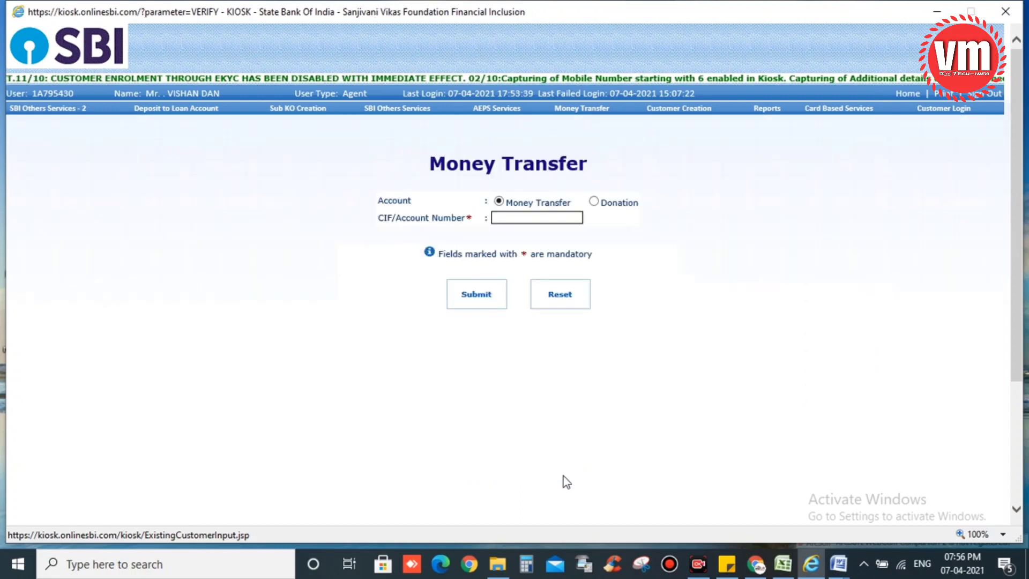
click(914, 99)
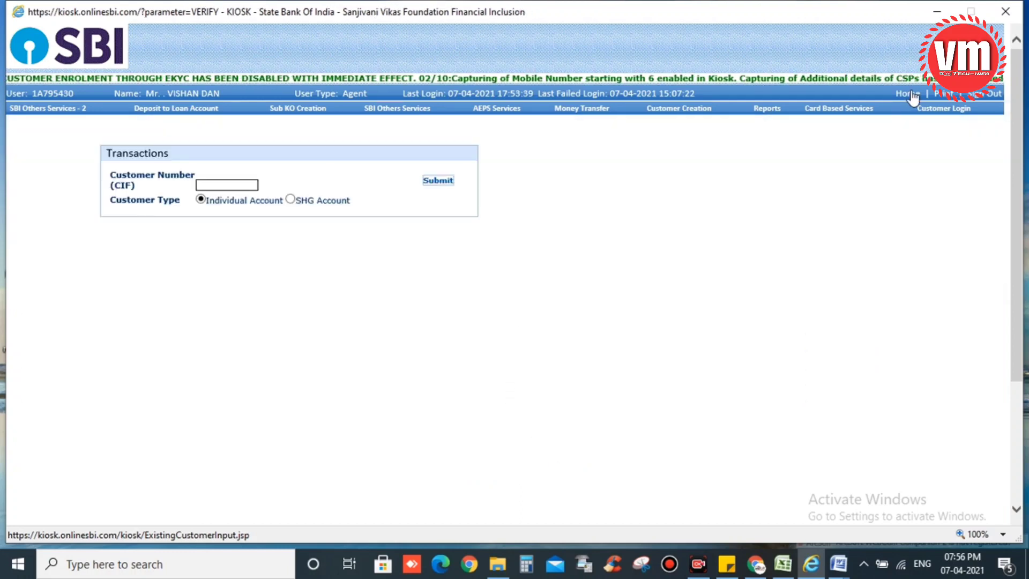
click(224, 184)
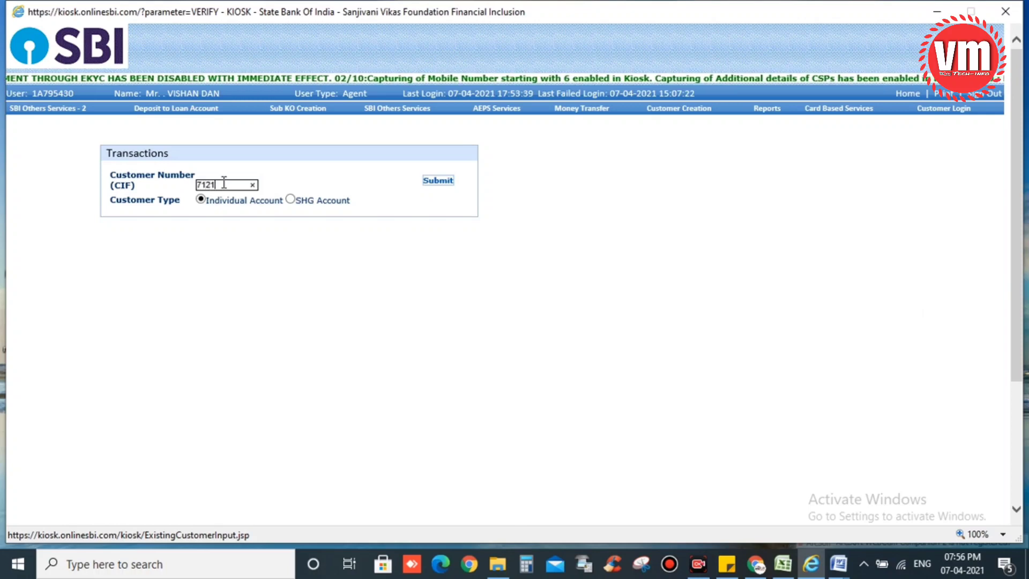
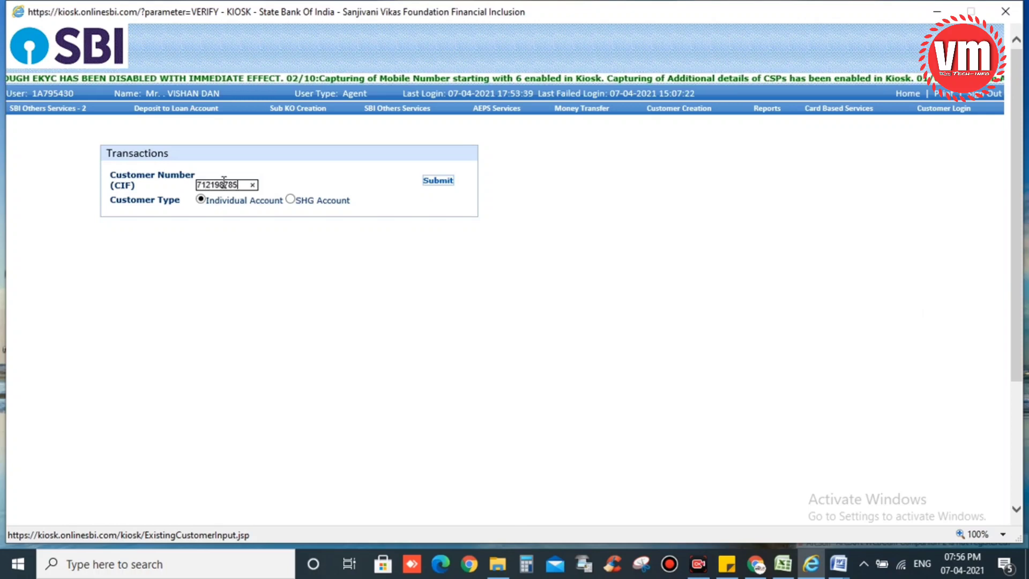
click(446, 181)
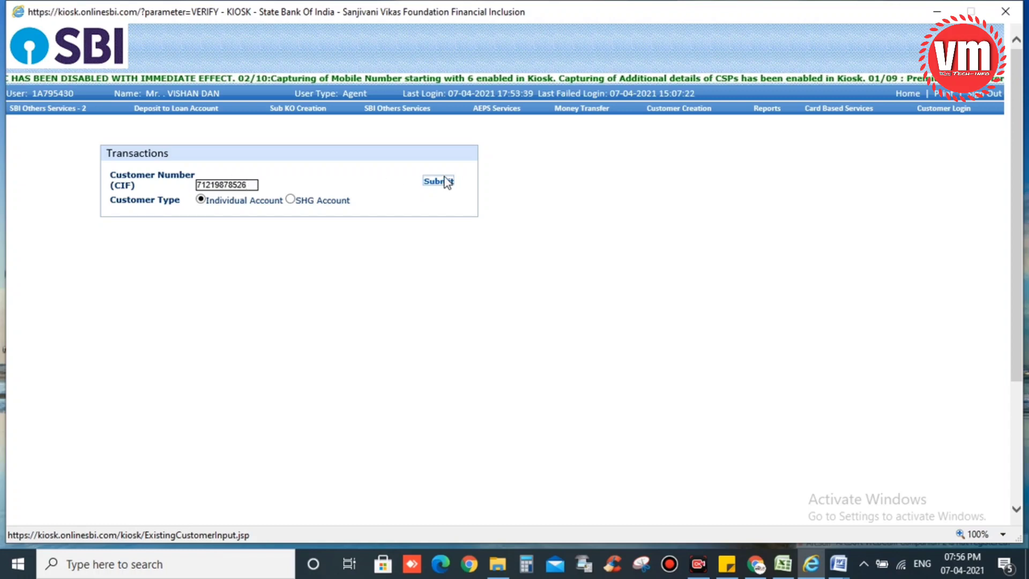
click(630, 346)
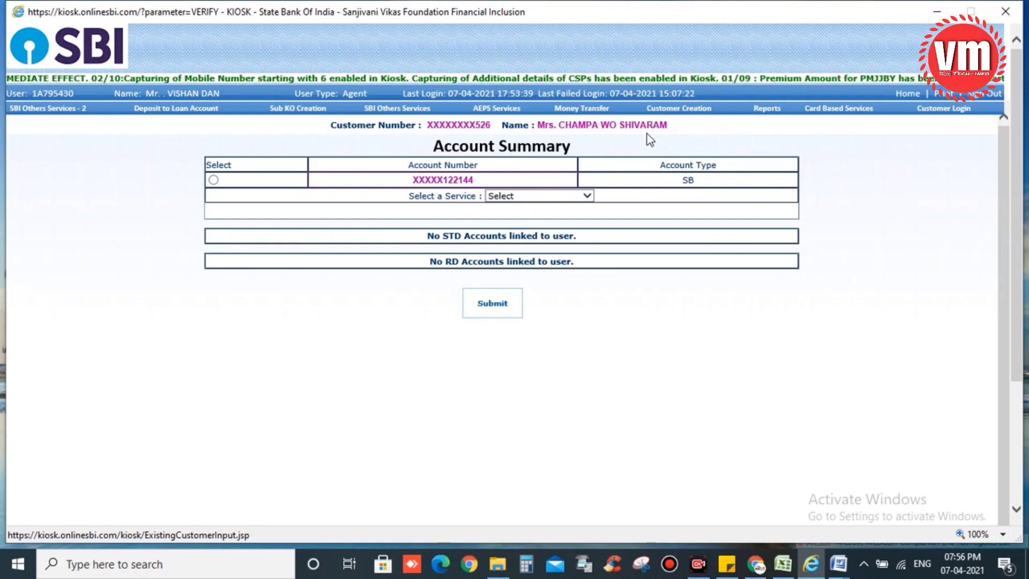
Select the SB account, choose Deposit as the service, and enter an amount of 1
click(213, 180)
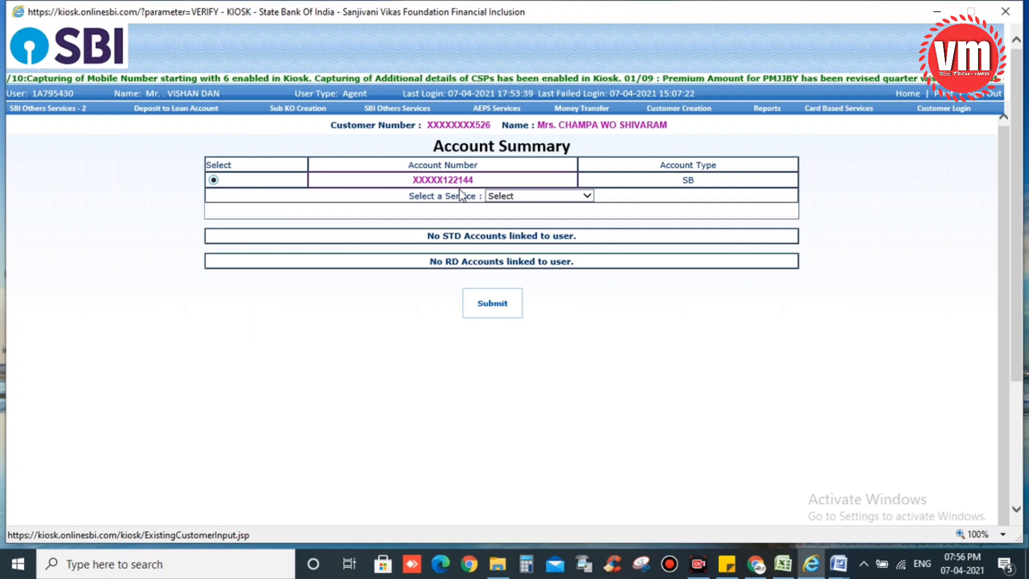
click(538, 191)
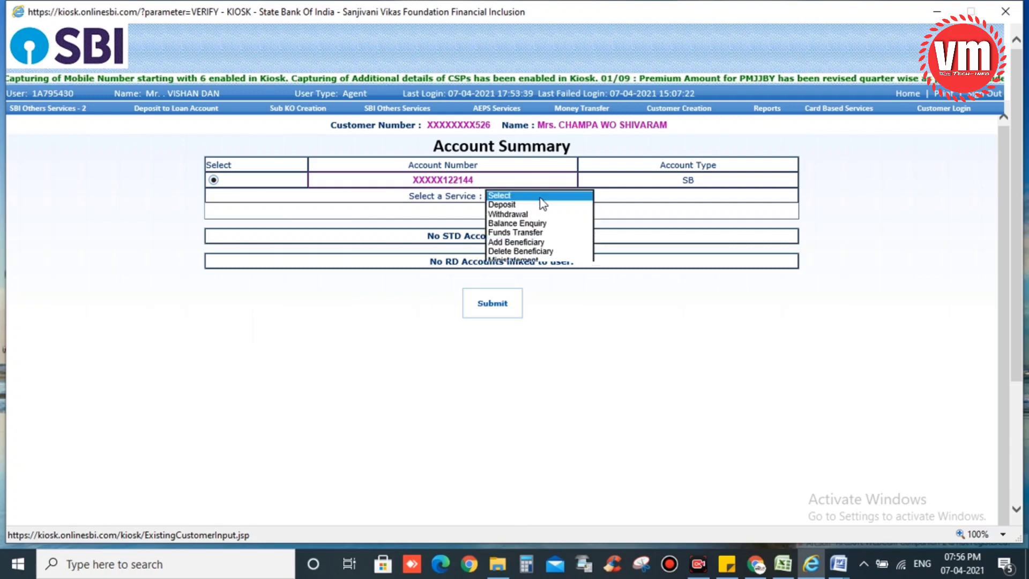
click(510, 206)
click(502, 210)
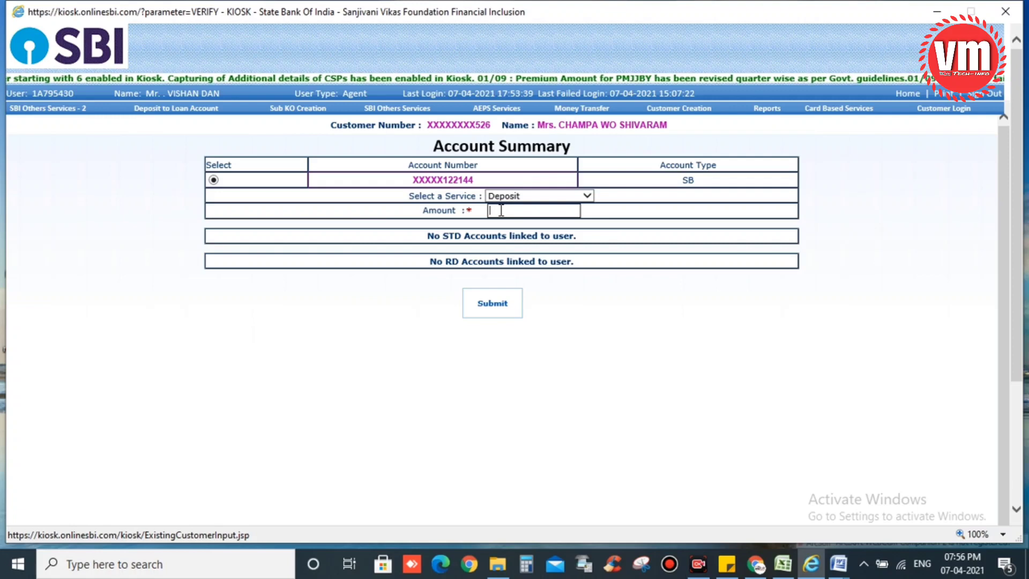
text(1)
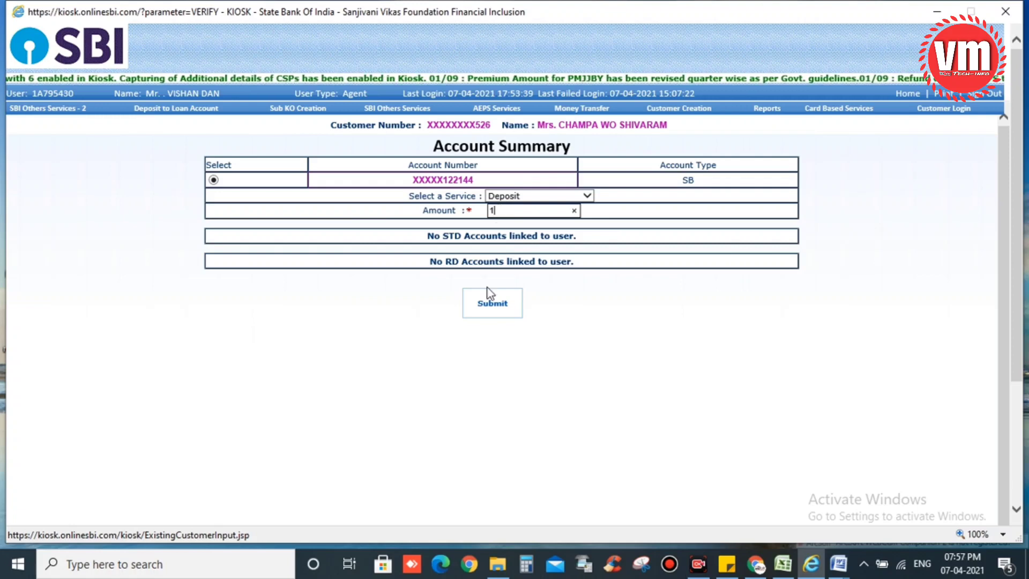
click(487, 305)
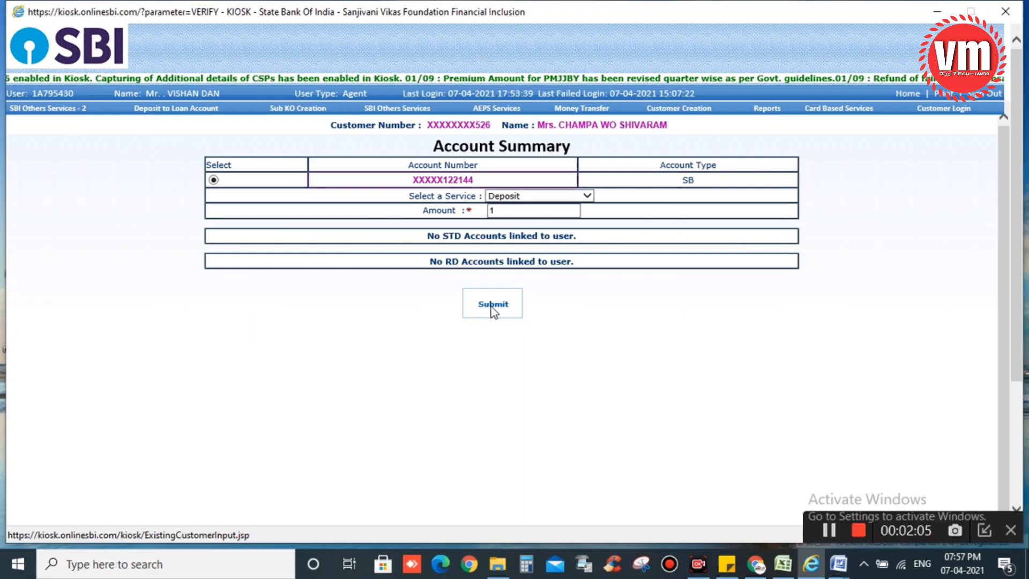
Submit the Rs 1 deposit, enter one 1-rupee note in the denominations, and verify
click(494, 308)
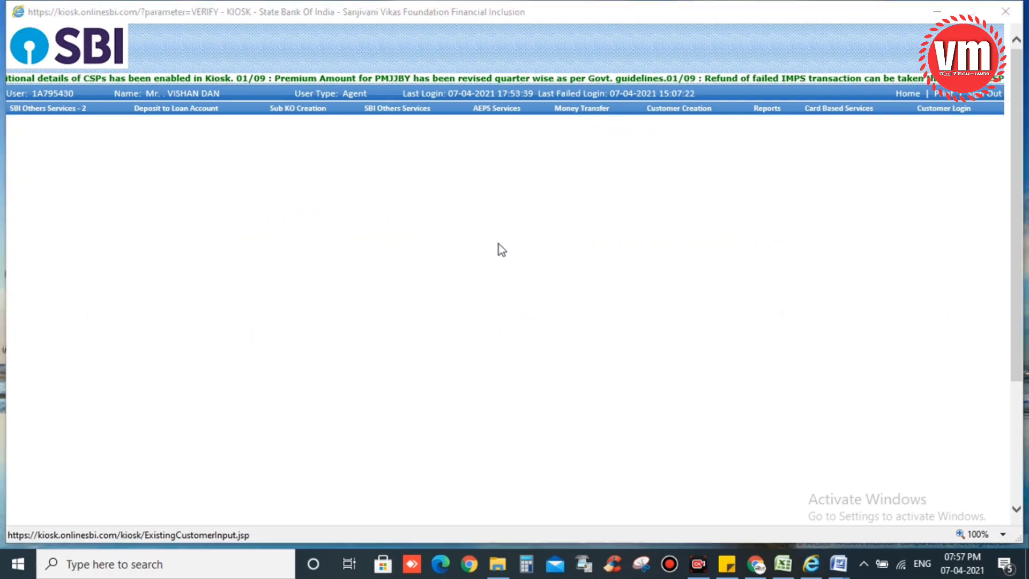
click(613, 345)
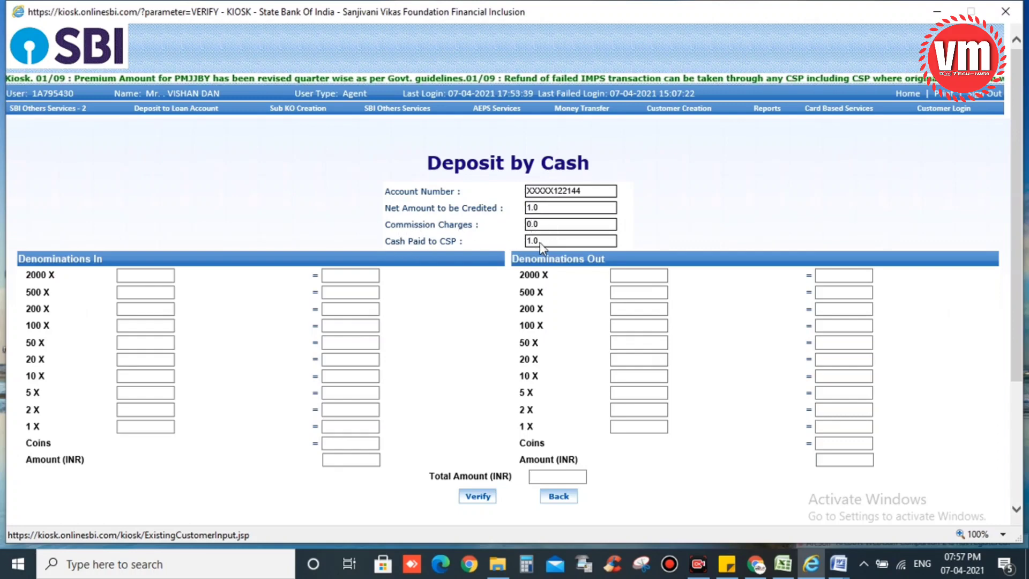
click(134, 427)
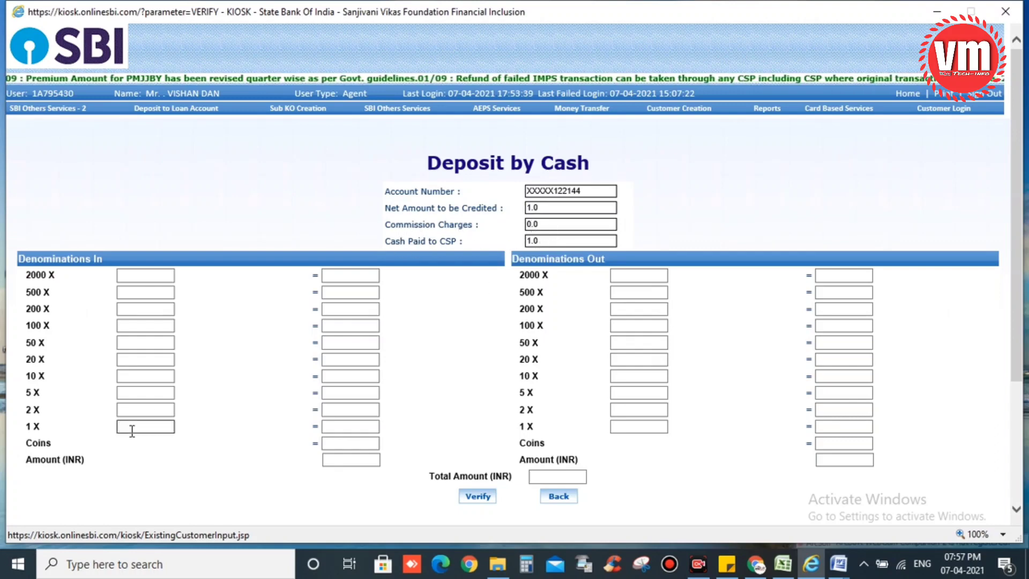
text(1)
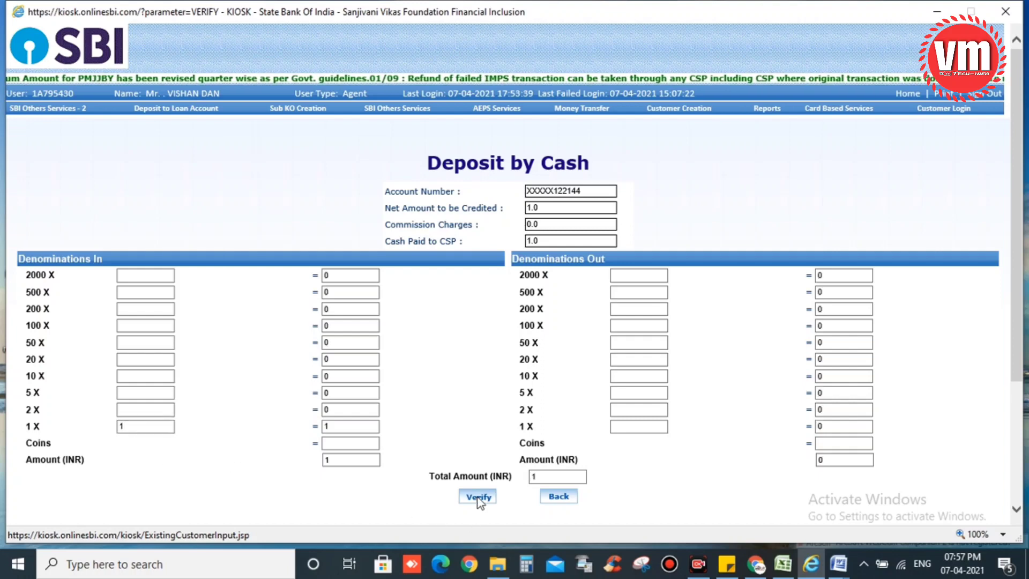
click(480, 498)
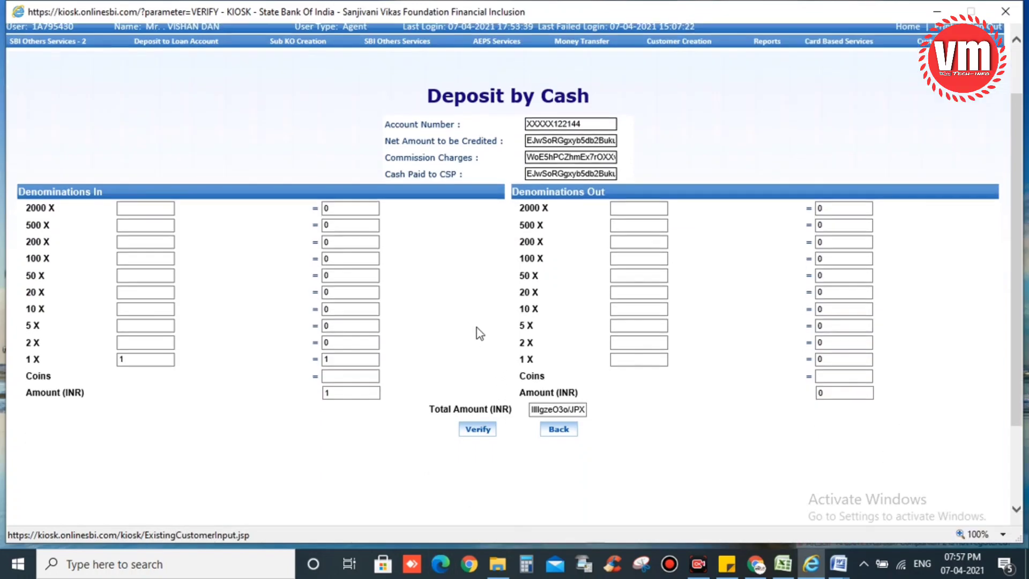
Paste the agent transaction password copied from Sticky Notes and authorize the ₹1 deposit successfully
click(538, 171)
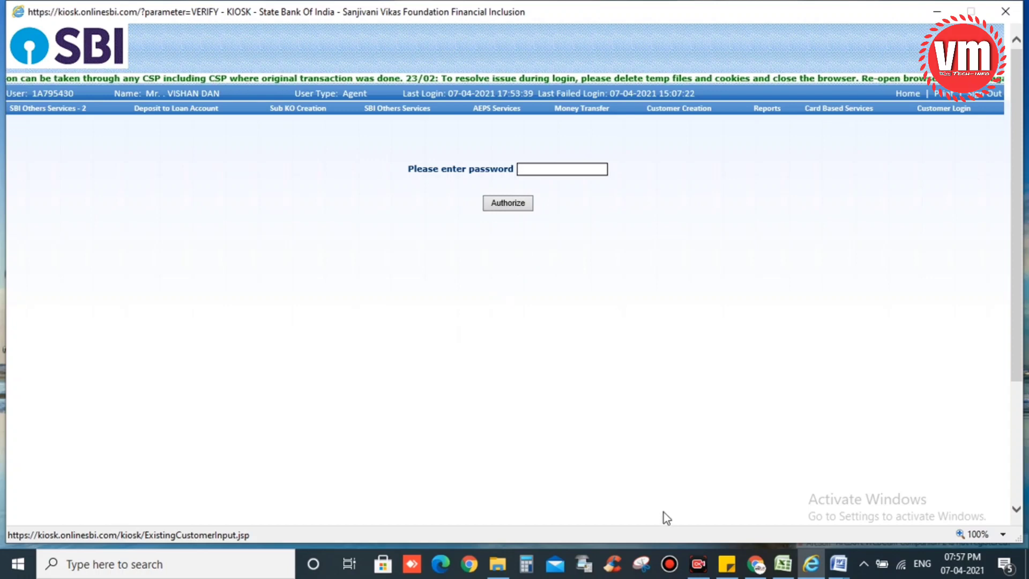
click(727, 564)
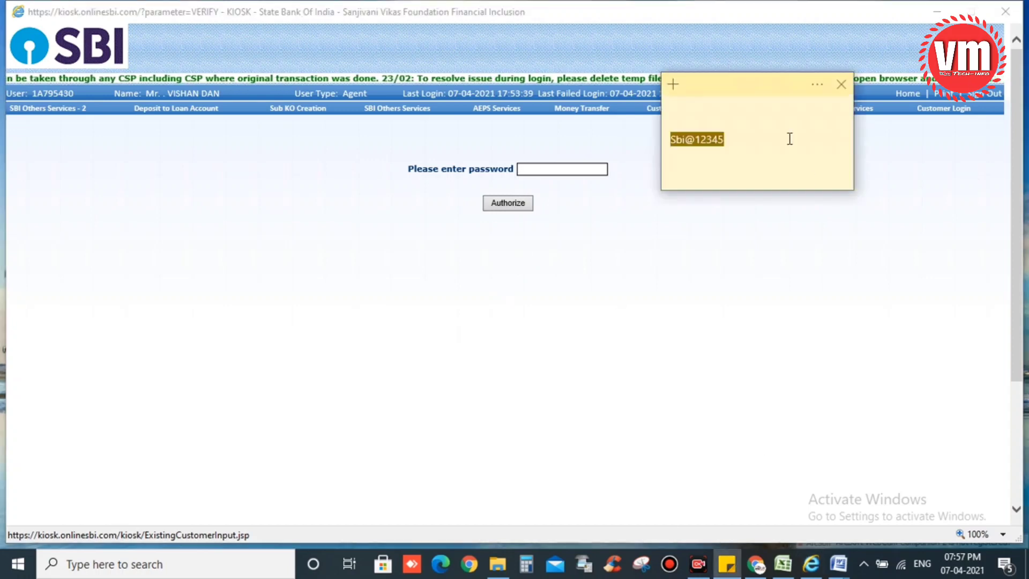
right_click(697, 141)
click(747, 158)
click(544, 169)
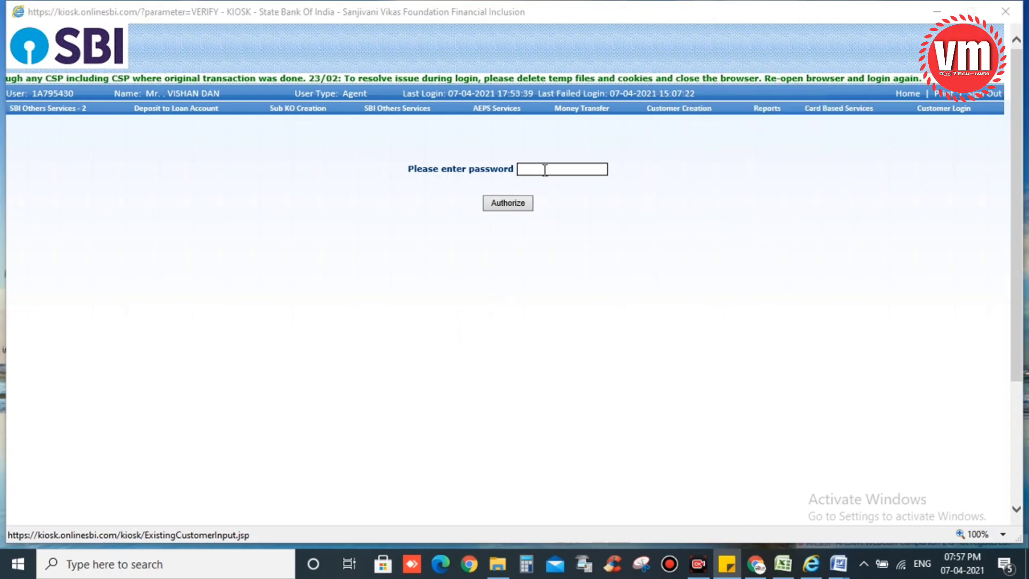
key(ctrl+v)
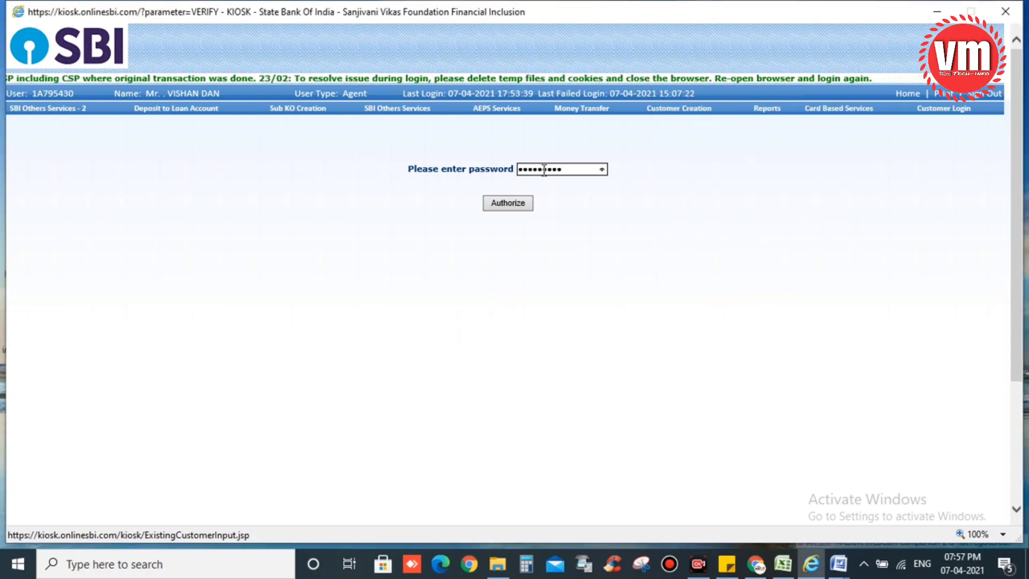
click(513, 207)
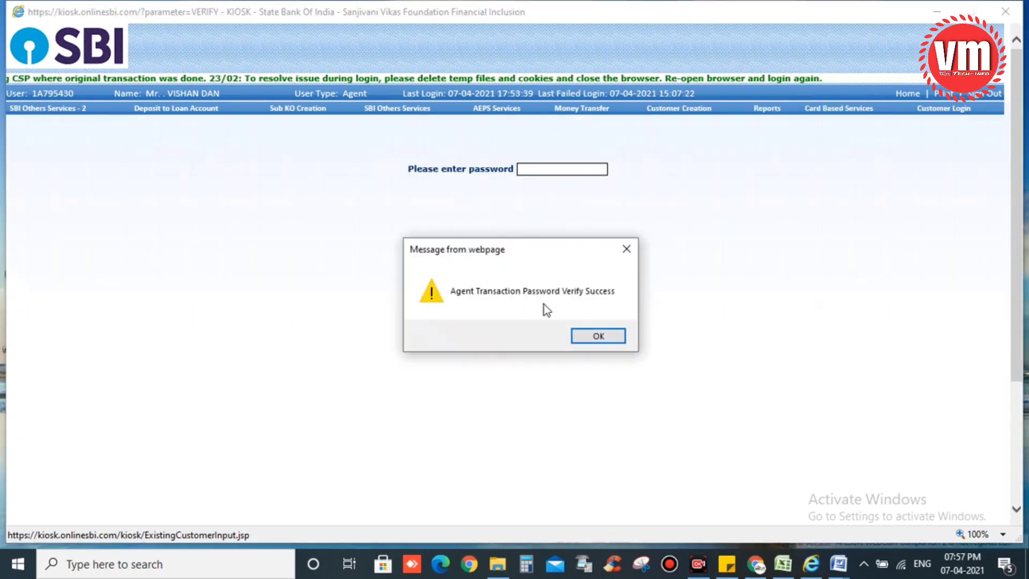
click(581, 339)
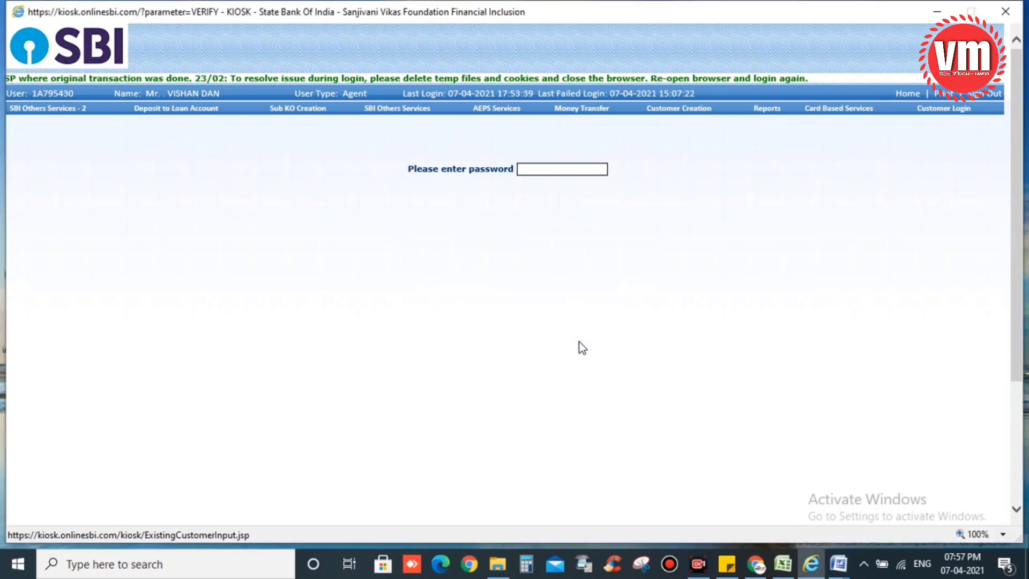
Confirm the deposit without printing and review the receipt: SUCCESS, Rs.1.0 credited, balance 147.78 CR
click(455, 289)
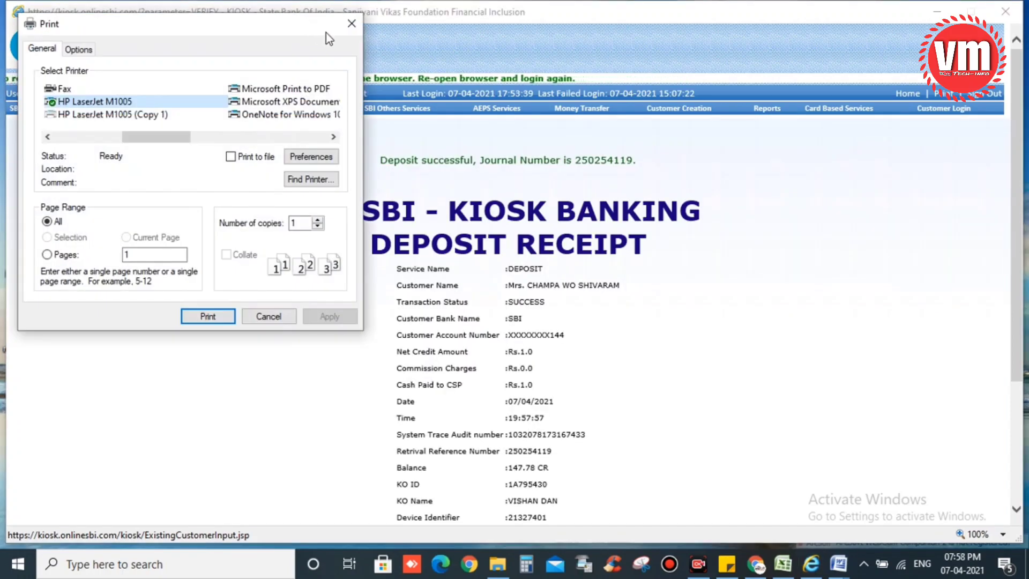
click(352, 23)
scroll(634, 263, down, 3)
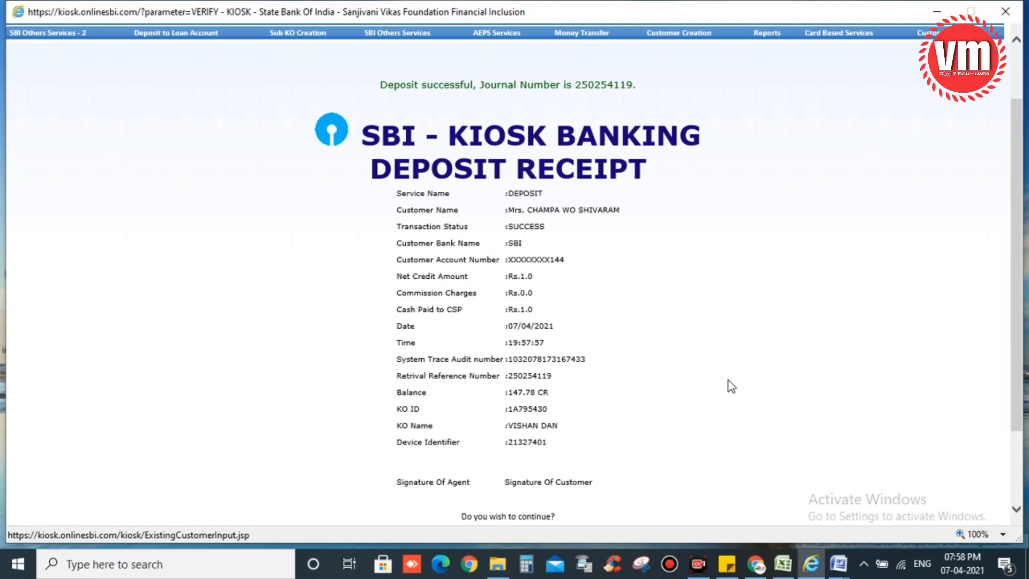
scroll(750, 399, up, 2)
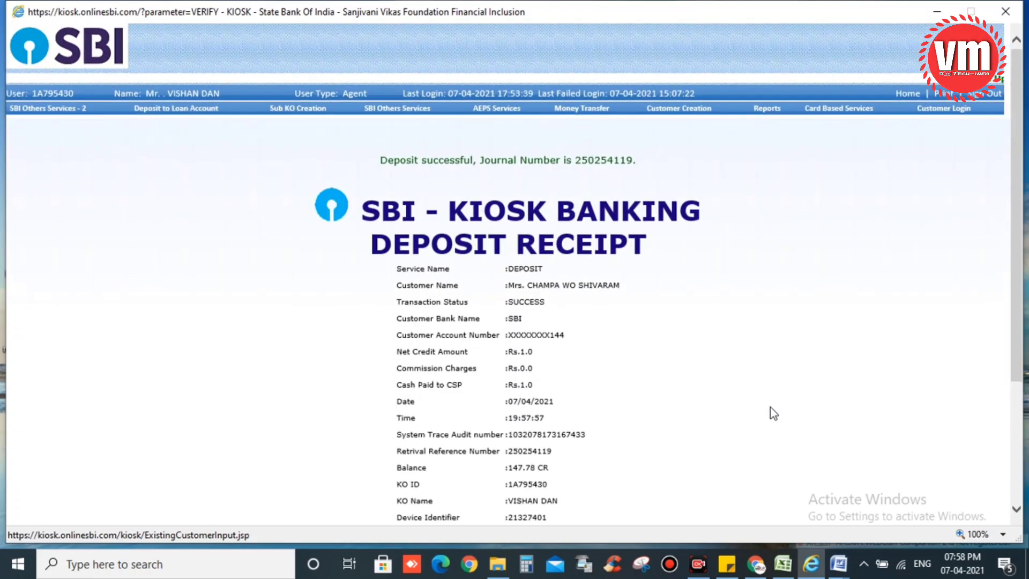